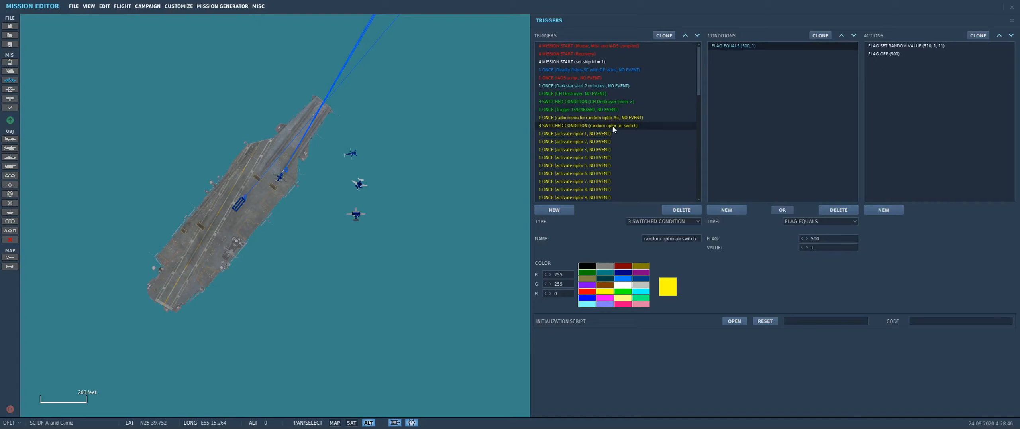
- Check the conditions and actions of the activate opfor 1 trigger
{"action": "left_click", "coordinate": [597, 134]}
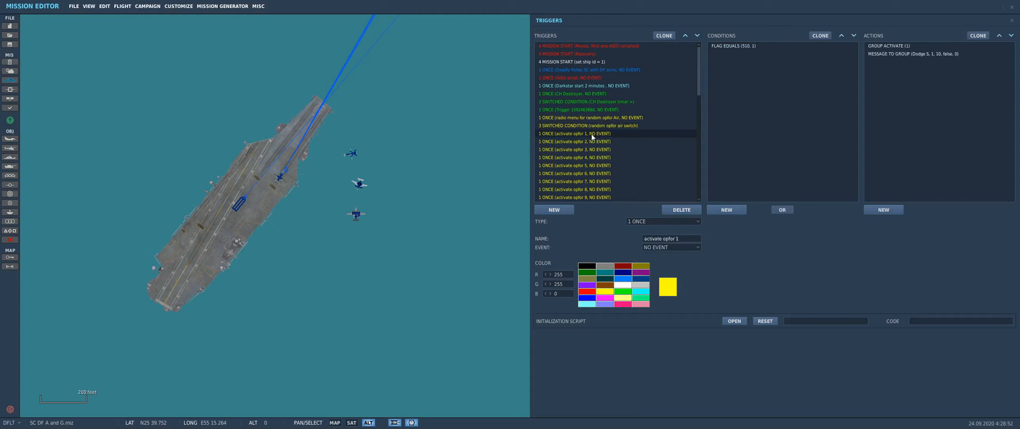
{"action": "scroll", "coordinate": [593, 143], "scroll_direction": "down", "scroll_amount": 1}
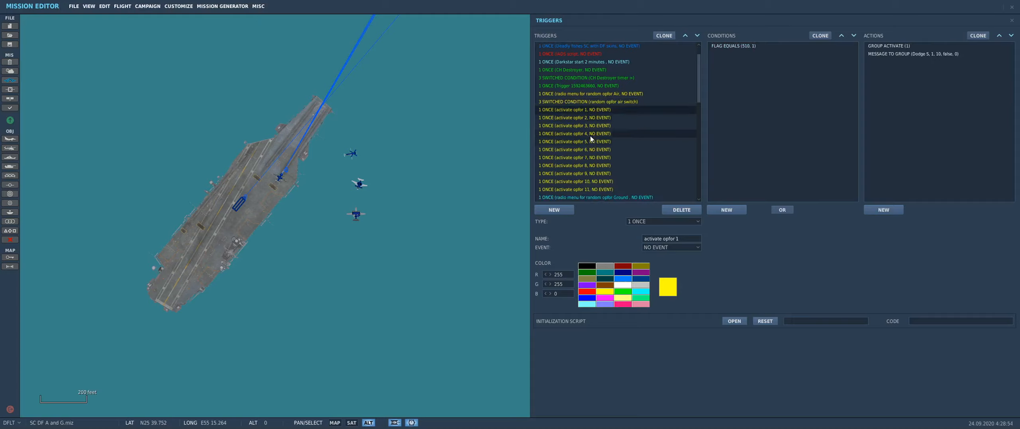
- Enable the display of hidden units so the enemy groups around Bandar Abbas show on the map
{"action": "scroll", "coordinate": [364, 164], "scroll_direction": "down", "scroll_amount": 10}
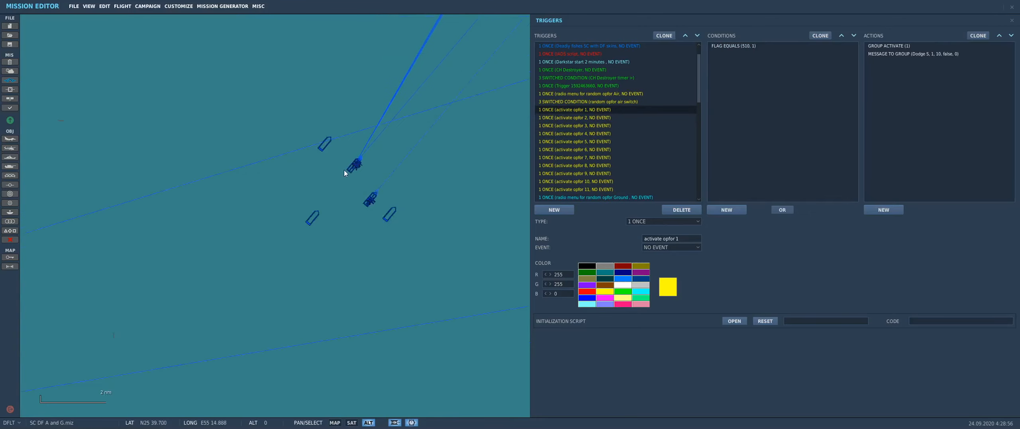
{"action": "scroll", "coordinate": [339, 191], "scroll_direction": "down", "scroll_amount": 5}
{"action": "scroll", "coordinate": [330, 154], "scroll_direction": "up", "scroll_amount": 4}
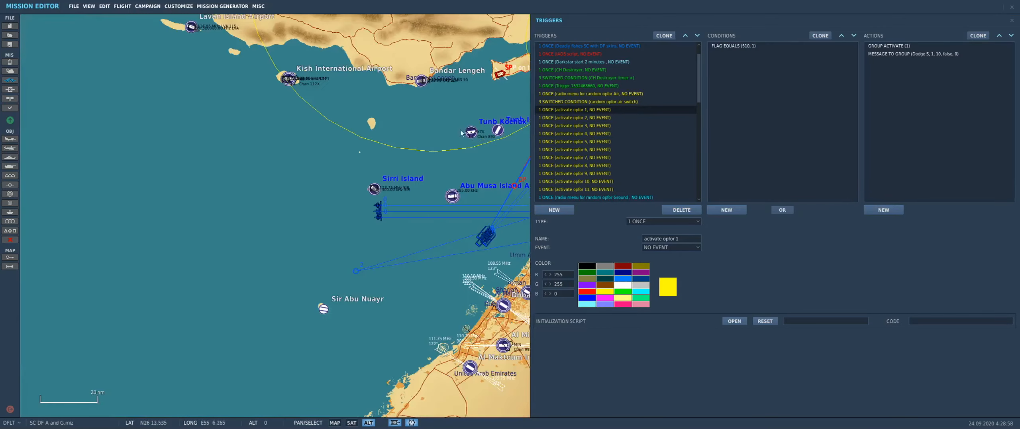
{"action": "left_click_drag", "start_coordinate": [330, 154], "coordinate": [263, 205]}
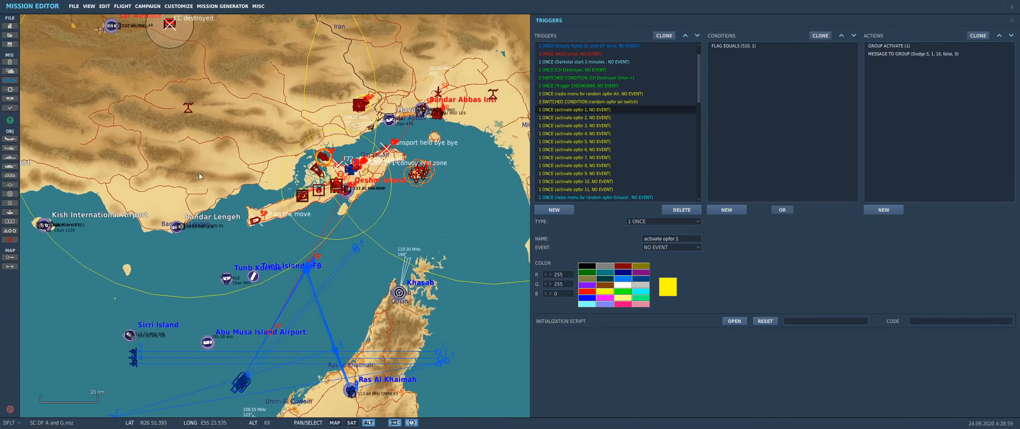
{"action": "left_click", "coordinate": [10, 230]}
{"action": "left_click", "coordinate": [30, 298]}
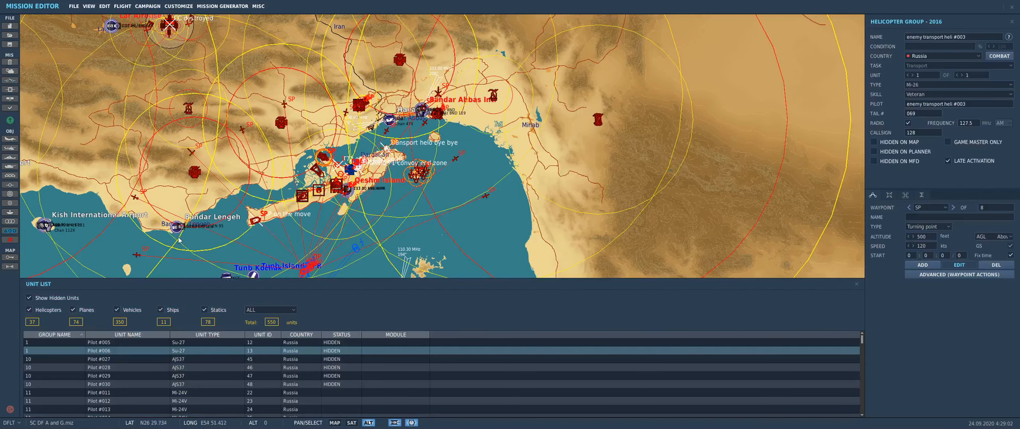
{"action": "left_click", "coordinate": [856, 283]}
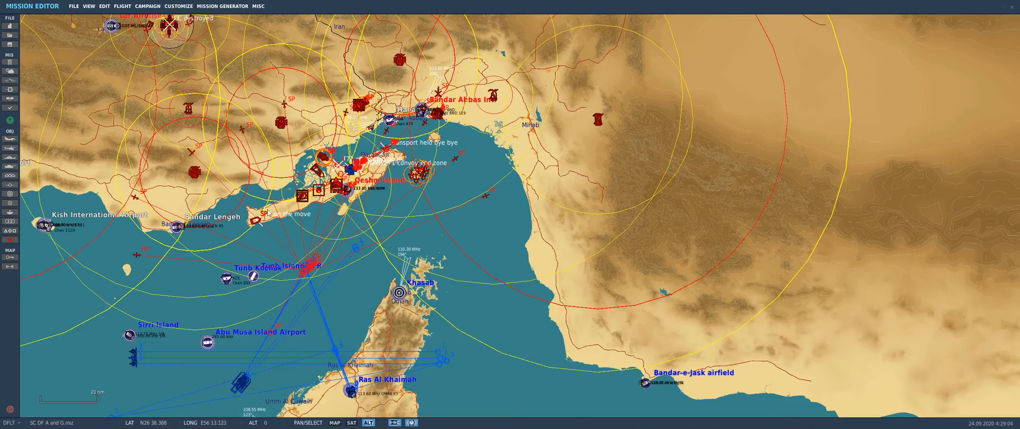
- Inspect the group settings of several hidden Russian airplane groups along and inland of the northern coast
{"action": "left_click", "coordinate": [10, 80]}
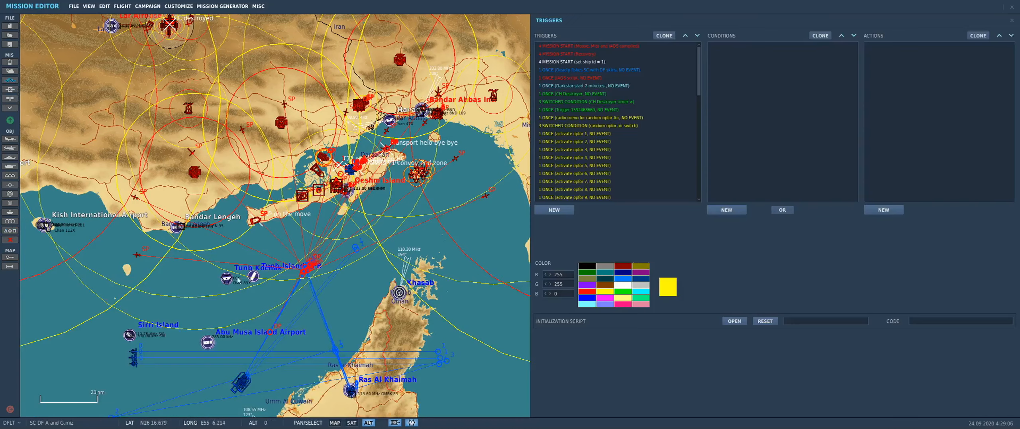
{"action": "left_click_drag", "start_coordinate": [89, 261], "coordinate": [194, 217]}
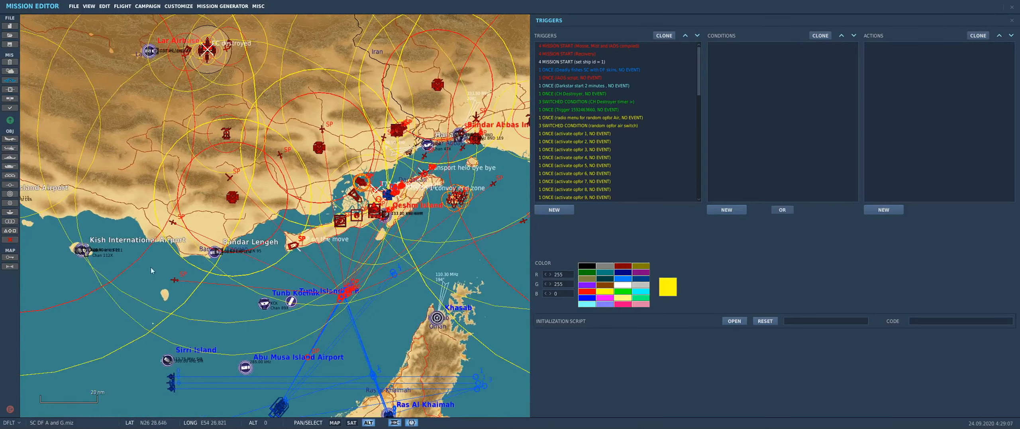
{"action": "left_click", "coordinate": [175, 282]}
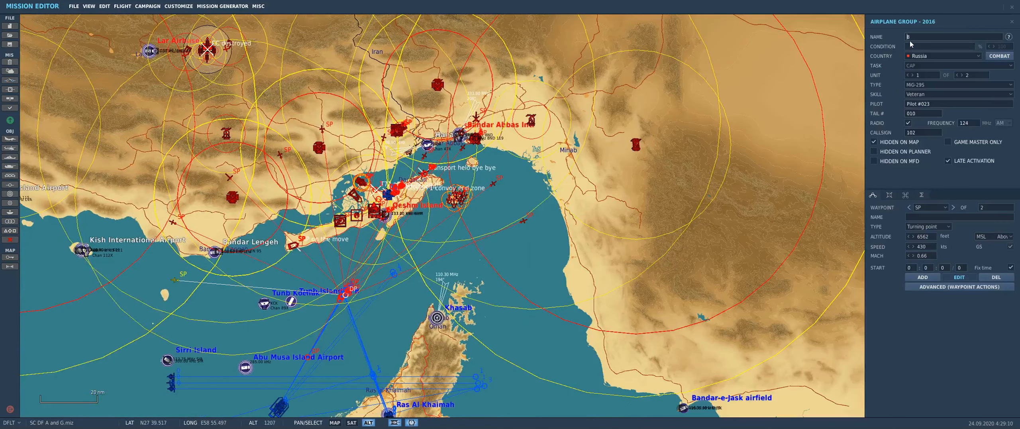
{"action": "left_click", "coordinate": [172, 222]}
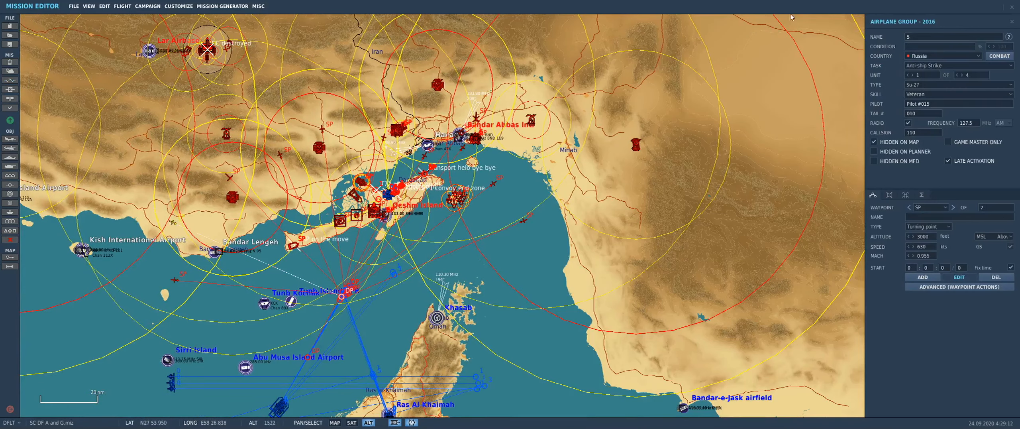
{"action": "left_click", "coordinate": [229, 178]}
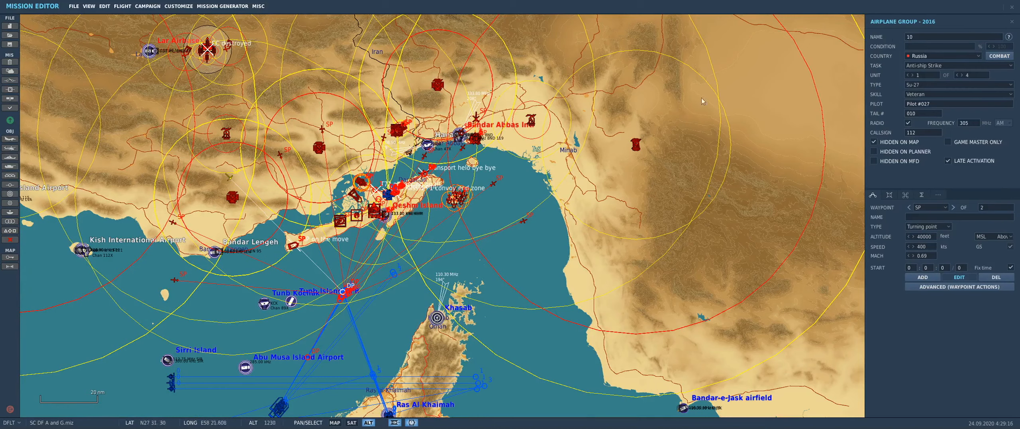
{"action": "left_click", "coordinate": [322, 130]}
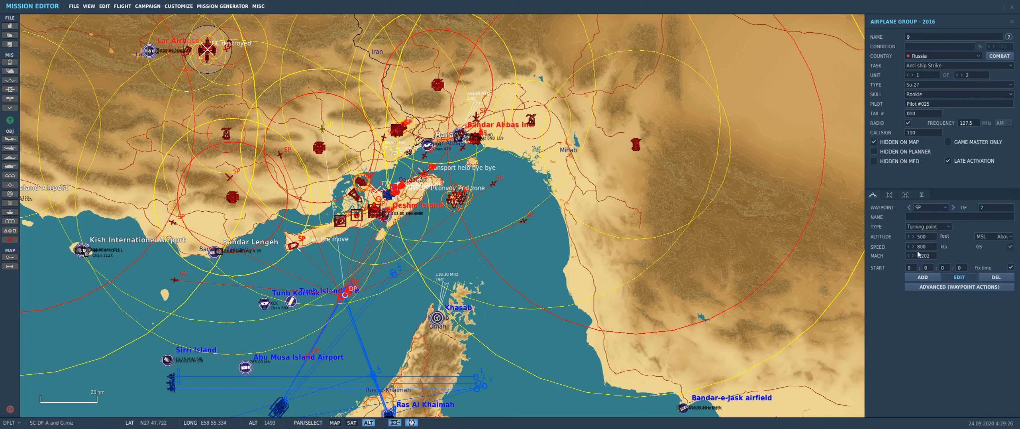
{"action": "left_click_drag", "start_coordinate": [443, 165], "coordinate": [492, 185]}
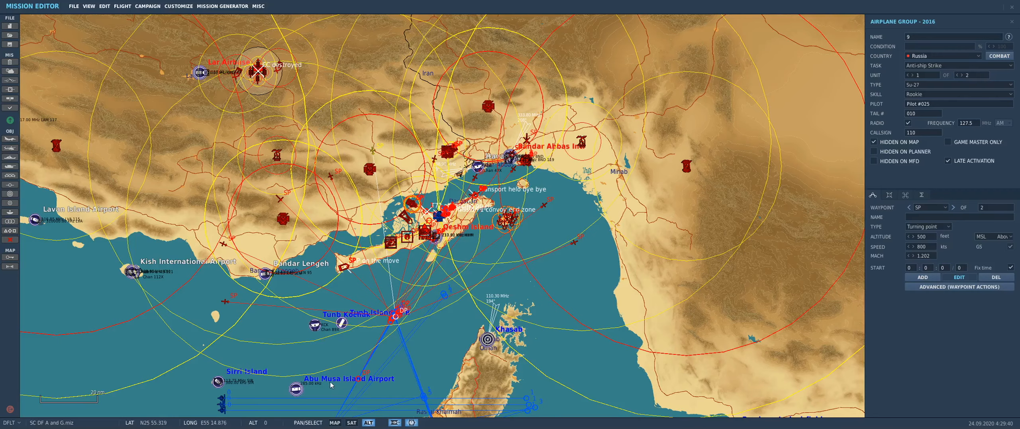
{"action": "right_click_drag", "start_coordinate": [424, 164], "coordinate": [387, 190]}
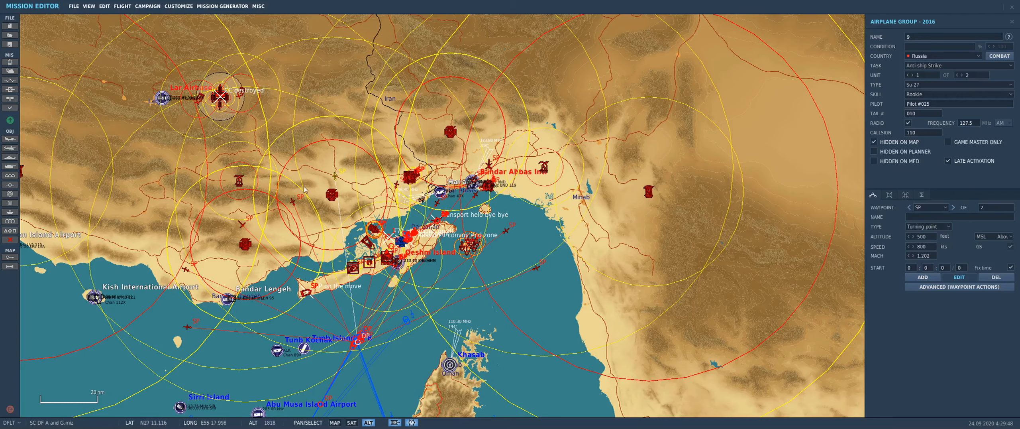
- Review the flag condition, group activation and group message action of the activate opfor 1 trigger
{"action": "left_click", "coordinate": [10, 80]}
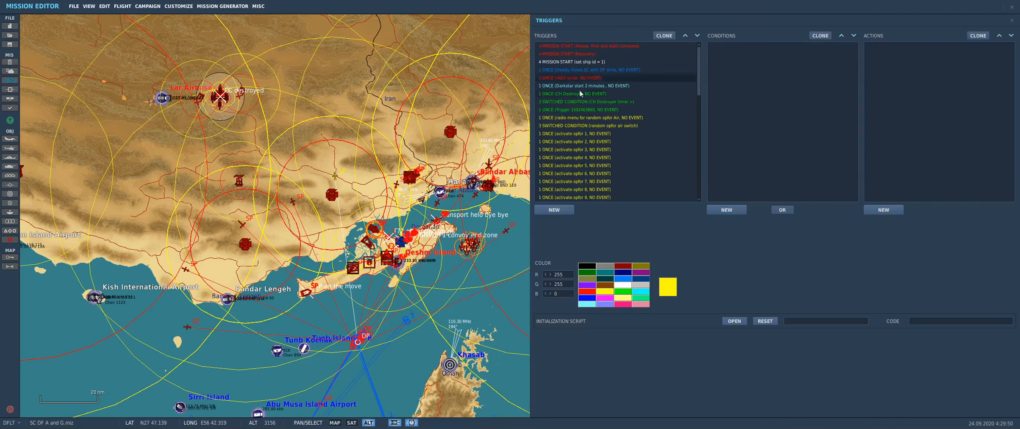
{"action": "left_click", "coordinate": [580, 133]}
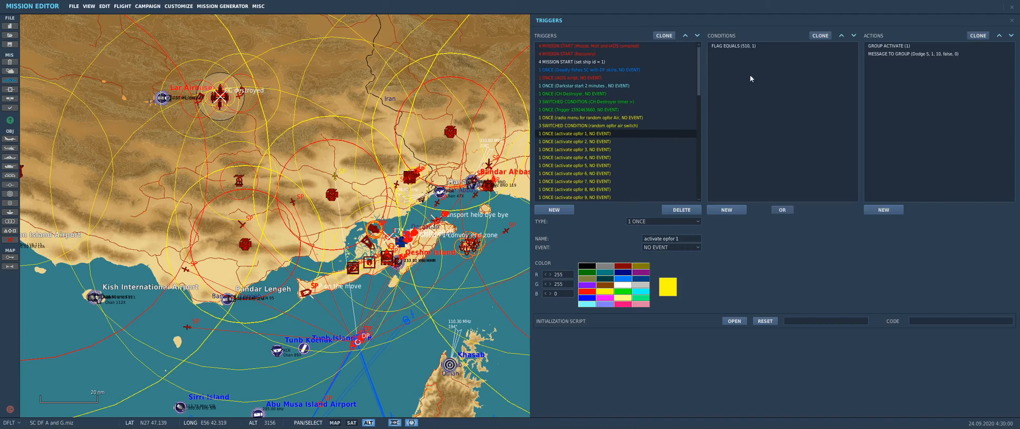
{"action": "left_click", "coordinate": [751, 46]}
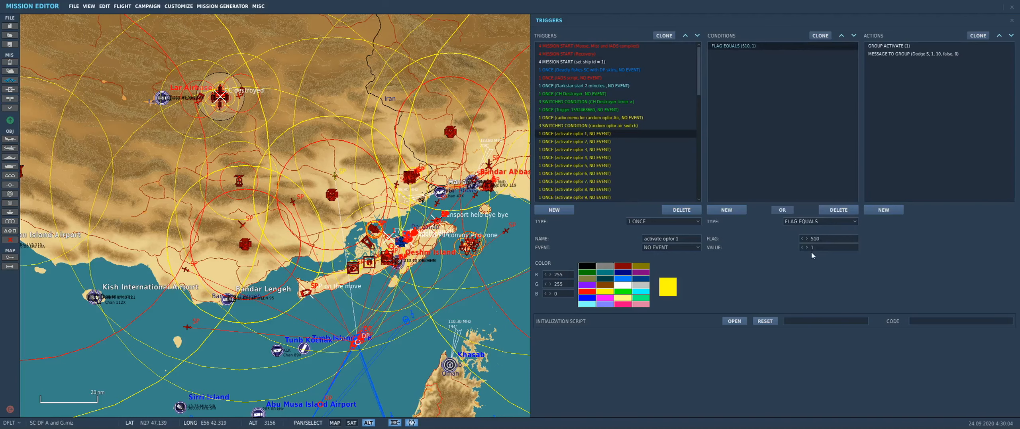
{"action": "left_click", "coordinate": [879, 46]}
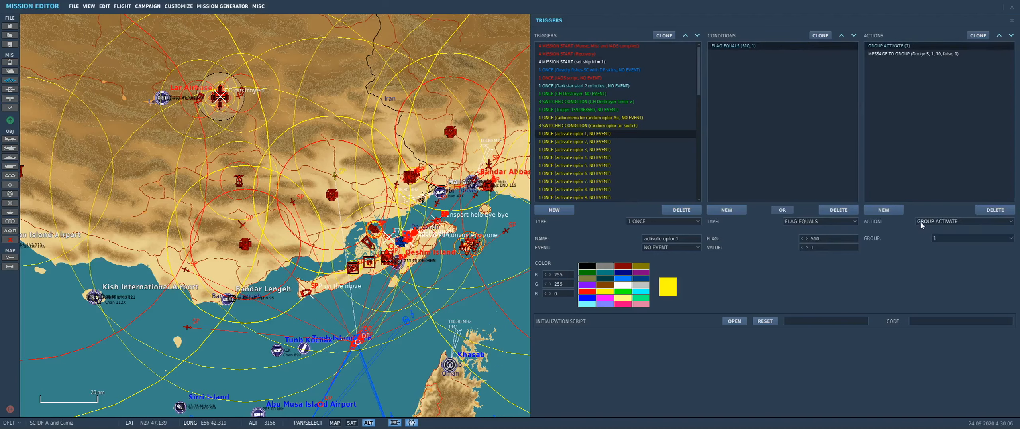
{"action": "left_click", "coordinate": [886, 55]}
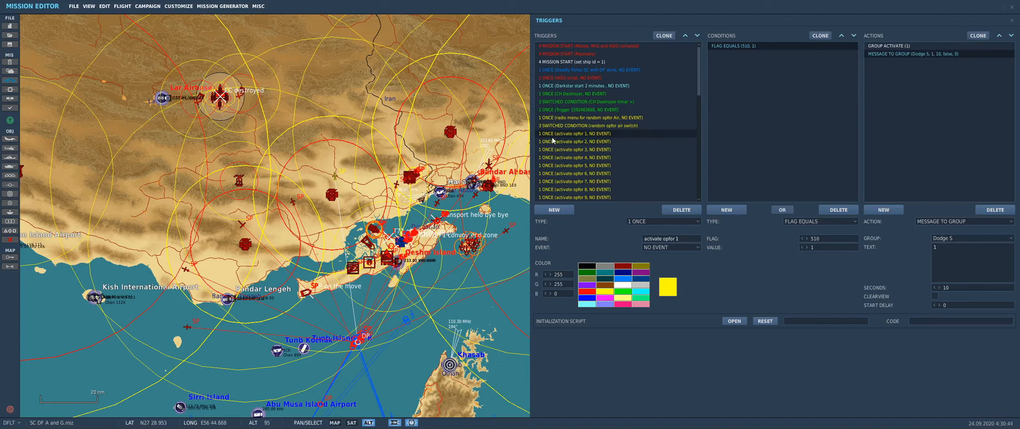
- Try adding a RADIO ITEM REMOVE FOR COALITION action to the random opfor Air radio menu trigger, and delete it again
{"action": "left_click", "coordinate": [559, 118]}
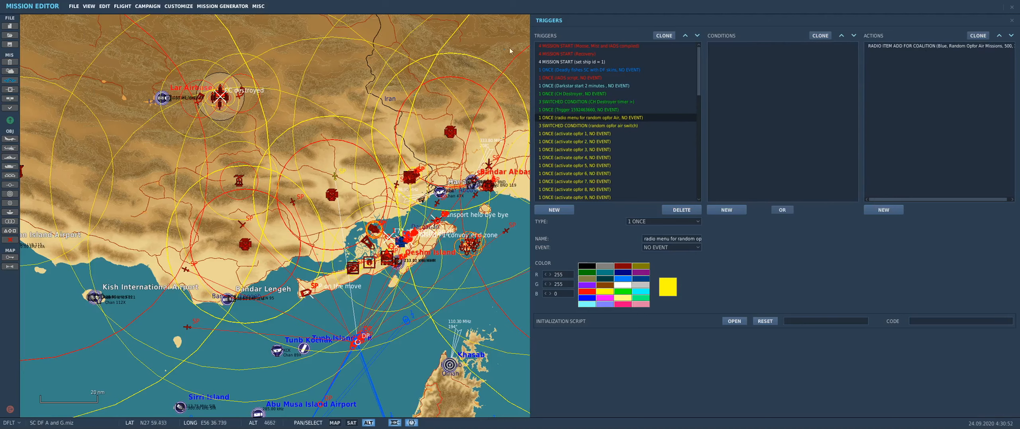
{"action": "left_click", "coordinate": [891, 211]}
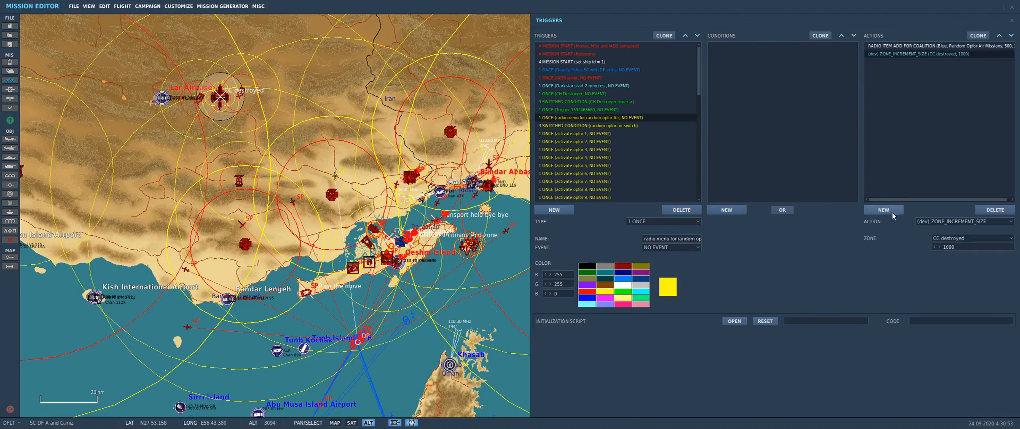
{"action": "left_click", "coordinate": [946, 222]}
{"action": "scroll", "coordinate": [937, 257], "scroll_direction": "down", "scroll_amount": 5}
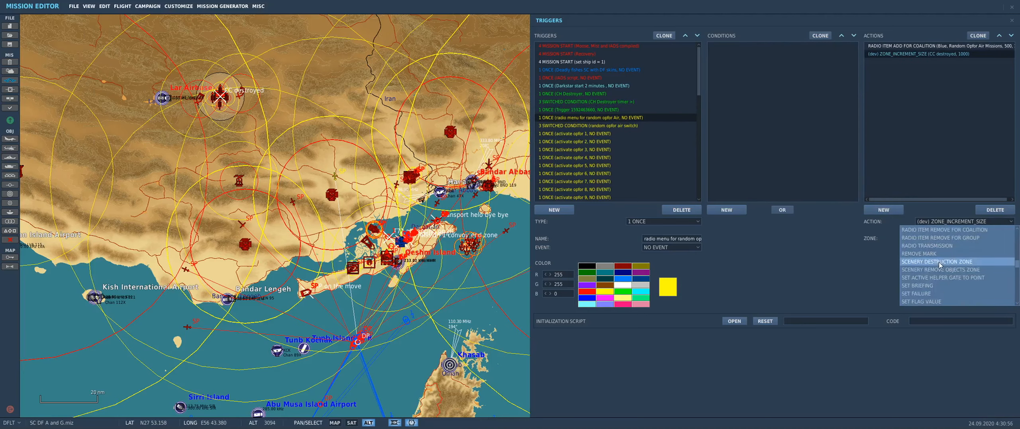
{"action": "left_click", "coordinate": [936, 277]}
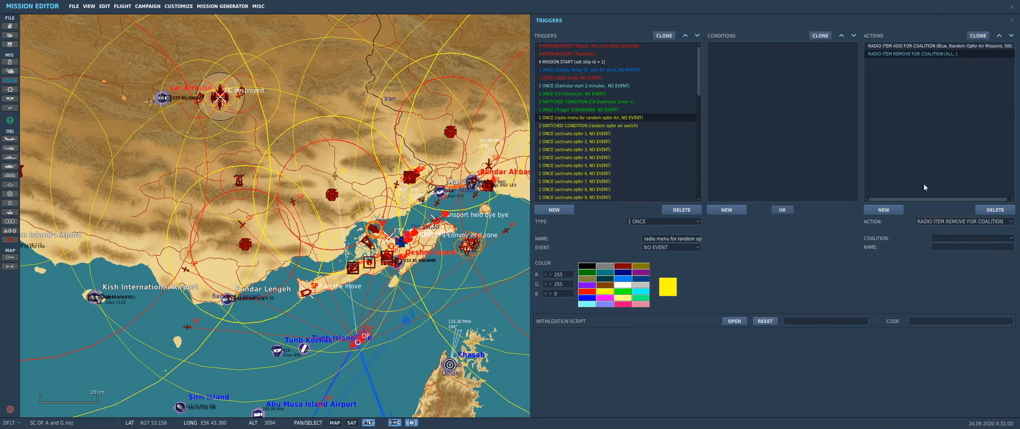
{"action": "left_click", "coordinate": [940, 238]}
{"action": "left_click", "coordinate": [948, 255]}
{"action": "left_click", "coordinate": [999, 211]}
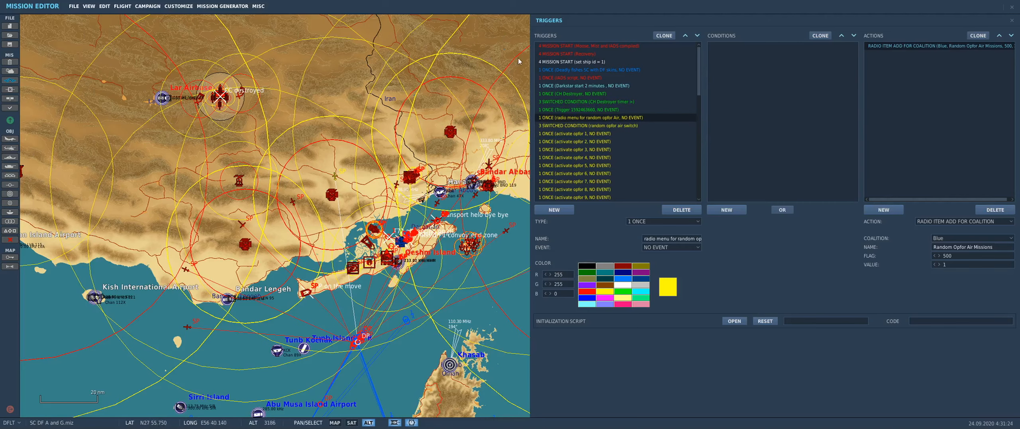
- Compare the random opfor air switch and its FLAG SET RANDOM VALUE action with the activate opfor triggers it drives
{"action": "left_click", "coordinate": [551, 127]}
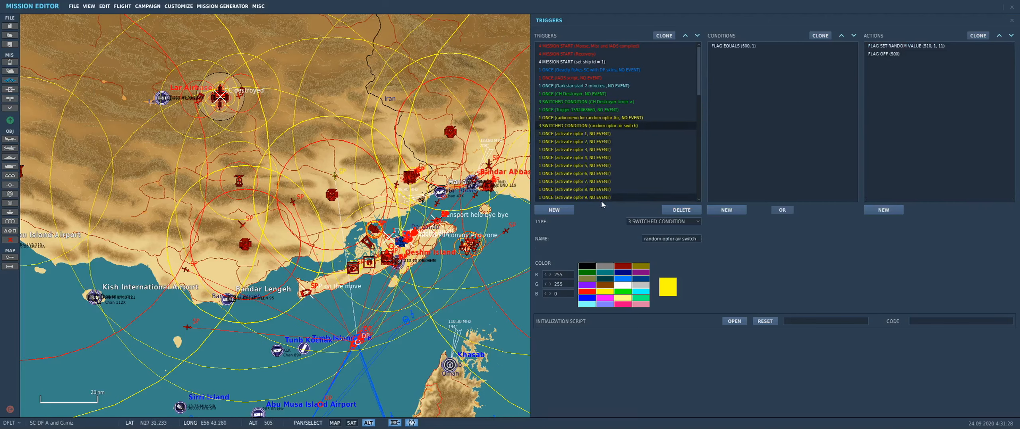
{"action": "scroll", "coordinate": [568, 162], "scroll_direction": "down", "scroll_amount": 2}
{"action": "scroll", "coordinate": [569, 163], "scroll_direction": "down", "scroll_amount": 1}
{"action": "left_click", "coordinate": [581, 71]}
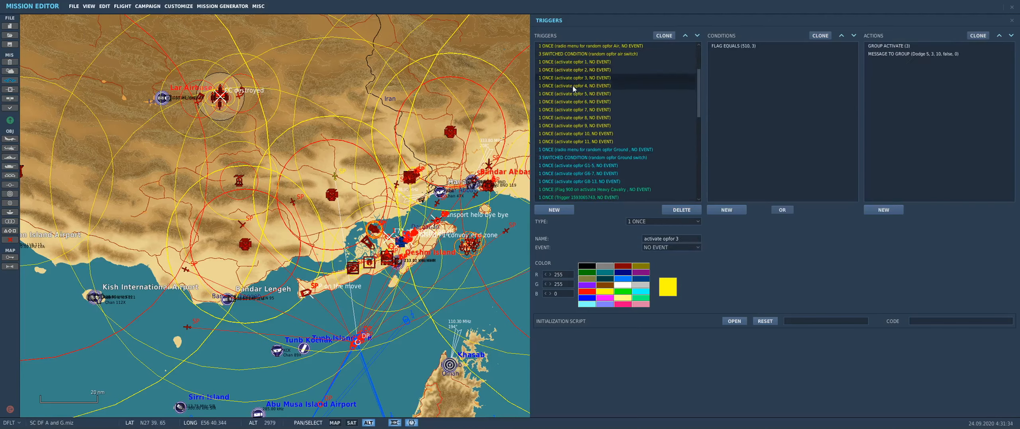
{"action": "left_click", "coordinate": [573, 142]}
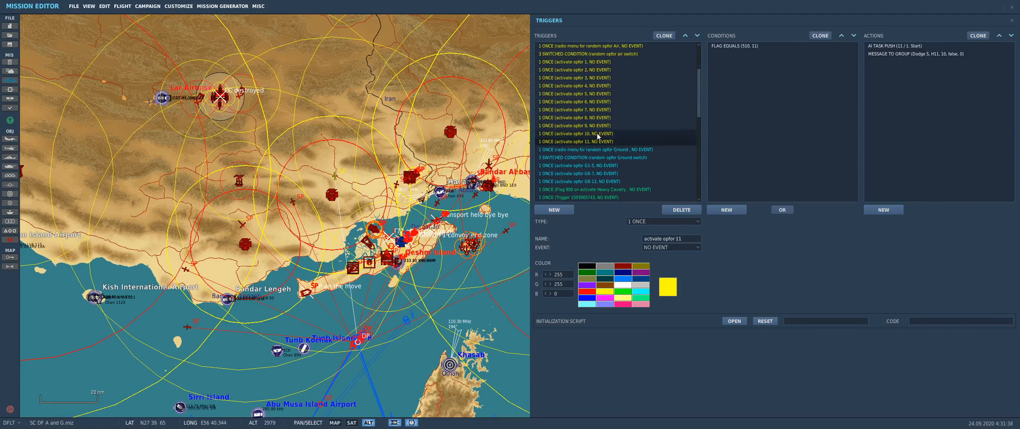
{"action": "left_click", "coordinate": [576, 54]}
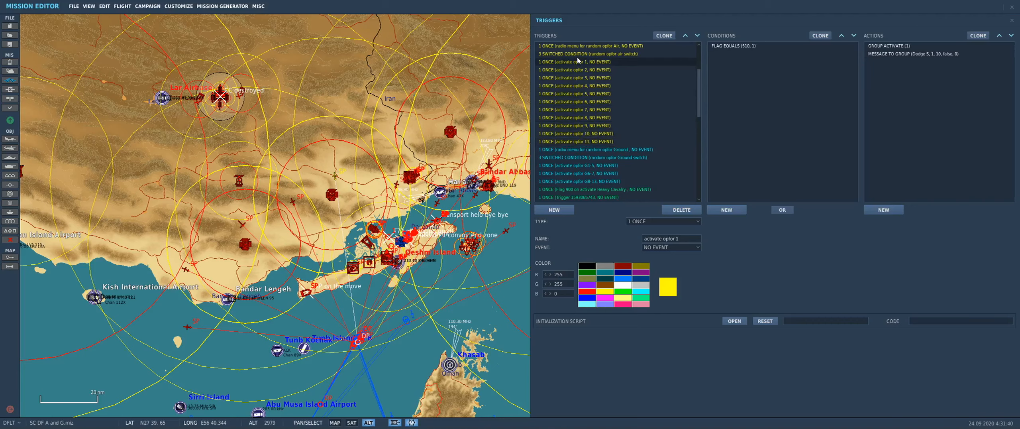
{"action": "left_click", "coordinate": [900, 46]}
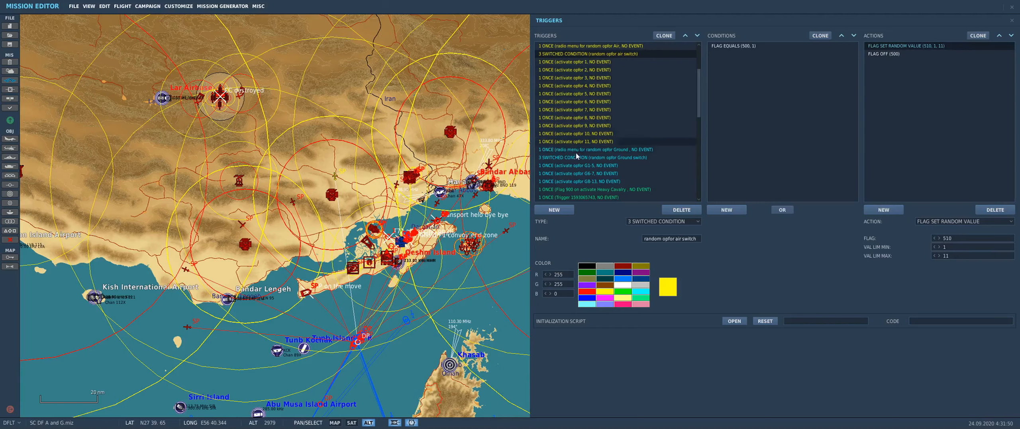
- Check the group activation in activate opfor 7, the random opfor Air radio menu trigger and the message action in activate opfor 6
{"action": "left_click", "coordinate": [583, 110]}
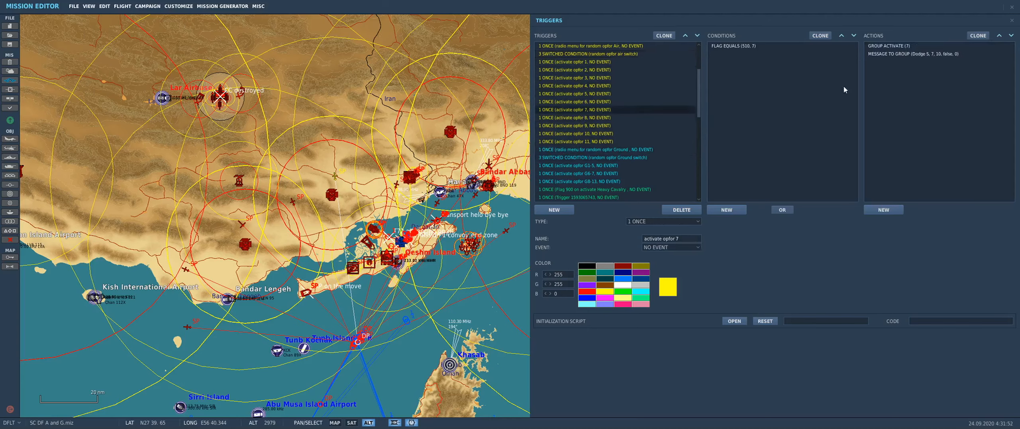
{"action": "left_click", "coordinate": [889, 45]}
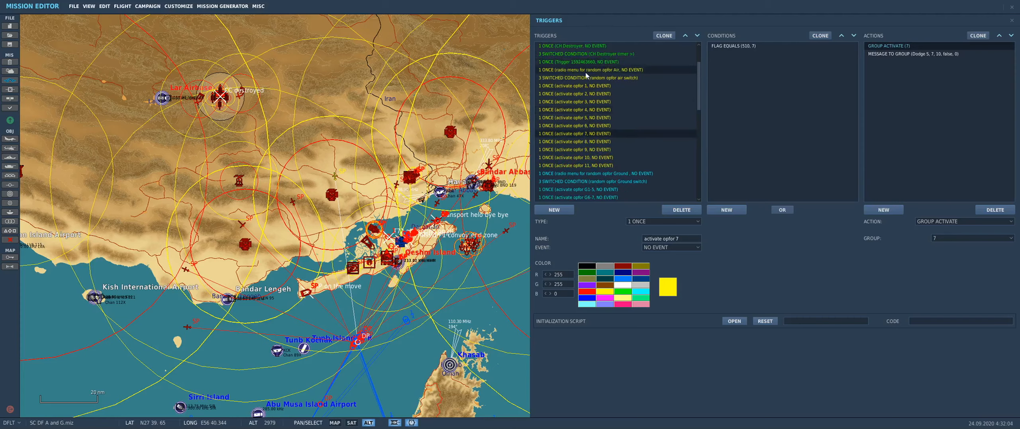
{"action": "left_click", "coordinate": [586, 71]}
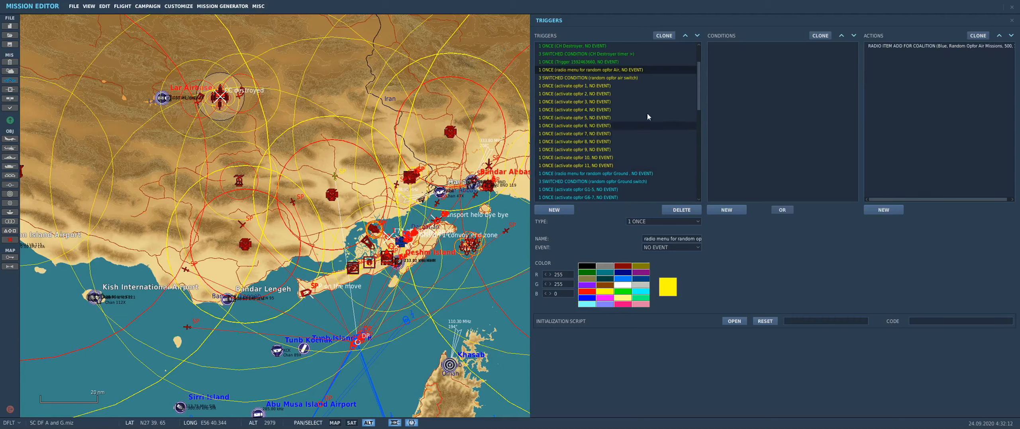
{"action": "left_click", "coordinate": [575, 125]}
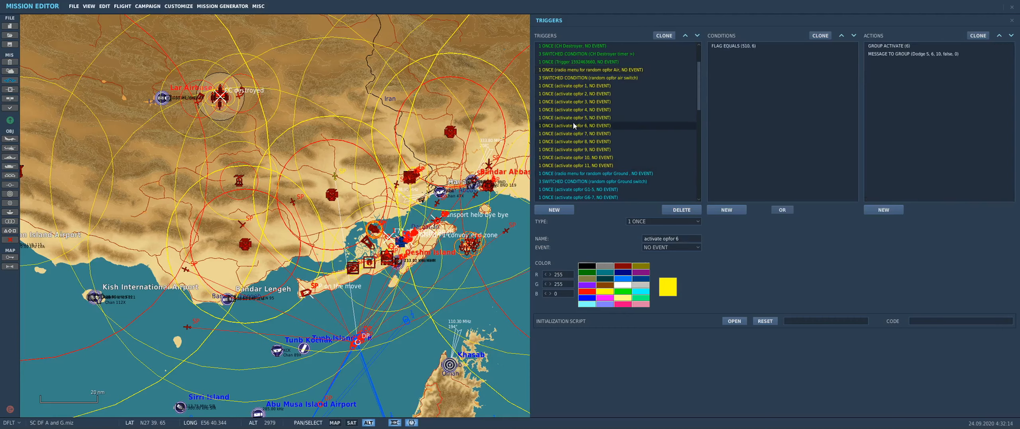
{"action": "left_click", "coordinate": [901, 56]}
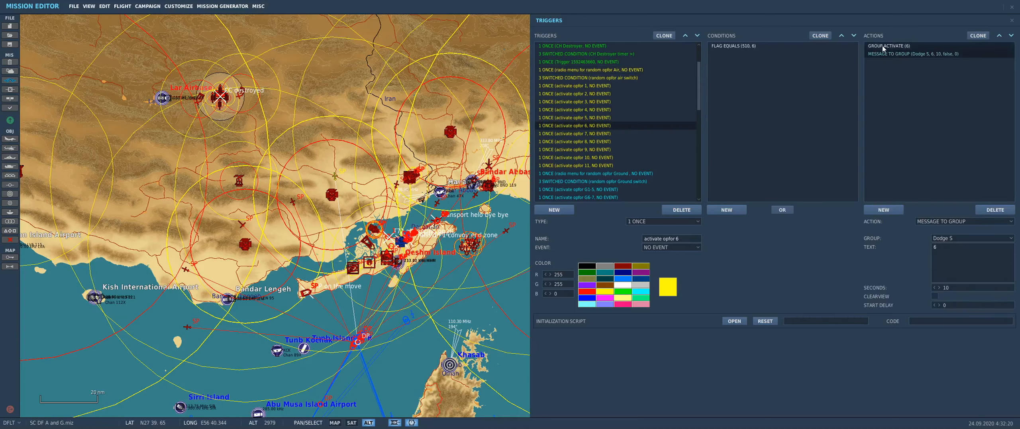
- Examine the RADIO ITEM ADD FOR COALITION action of the radio menu trigger for random opfor Ground missions
{"action": "scroll", "coordinate": [609, 100], "scroll_direction": "down", "scroll_amount": 2}
{"action": "scroll", "coordinate": [609, 100], "scroll_direction": "up", "scroll_amount": 1}
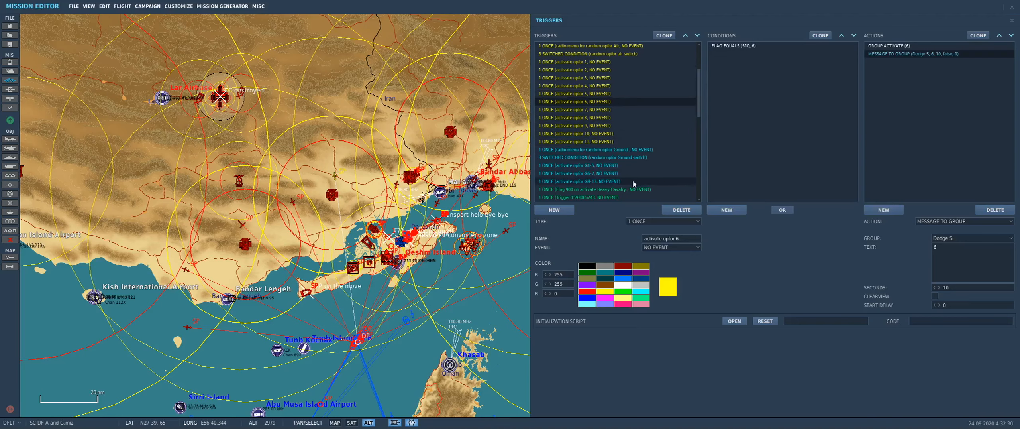
{"action": "scroll", "coordinate": [622, 175], "scroll_direction": "down", "scroll_amount": 4}
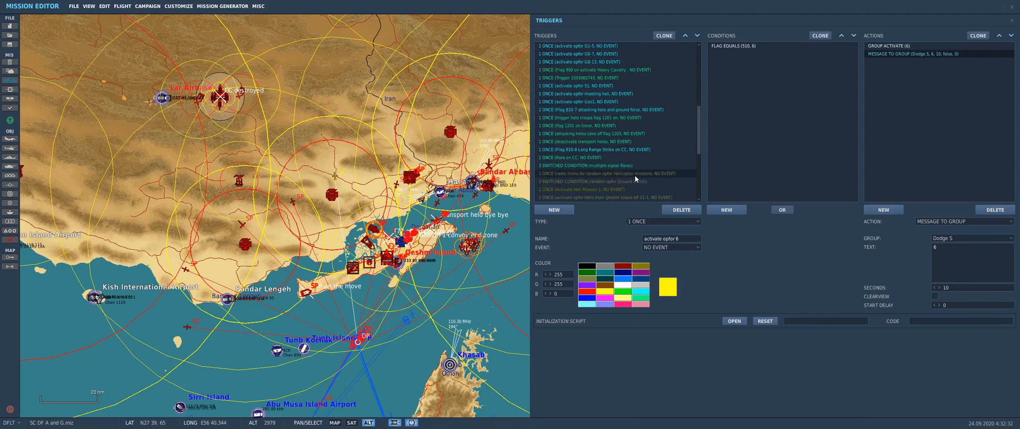
{"action": "left_click", "coordinate": [576, 53]}
{"action": "left_click", "coordinate": [876, 47]}
{"action": "scroll", "coordinate": [577, 100], "scroll_direction": "down", "scroll_amount": 1}
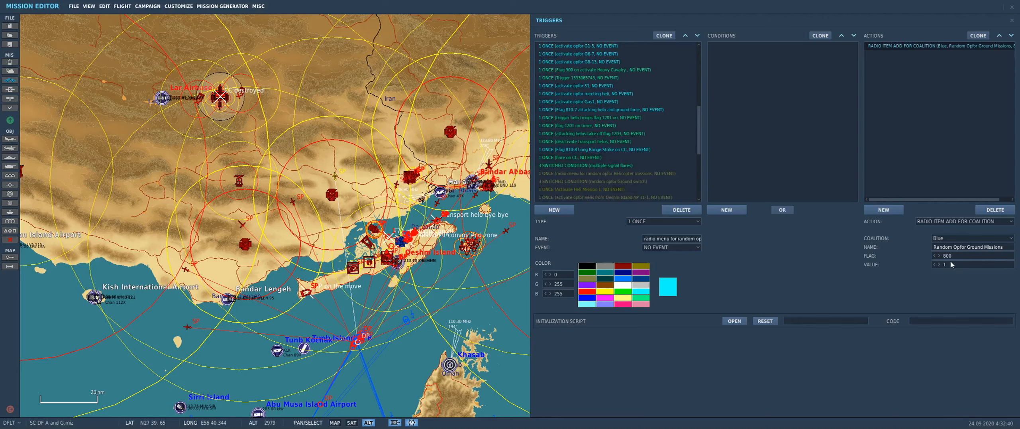
- Review the flag condition and the FLAG SET RANDOM VALUE action of the random opfor Ground switch
{"action": "scroll", "coordinate": [568, 94], "scroll_direction": "up", "scroll_amount": 2}
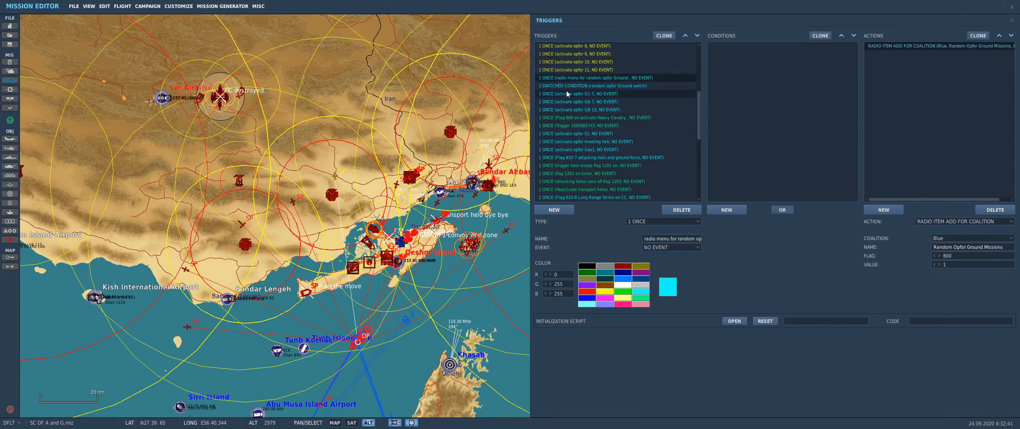
{"action": "left_click", "coordinate": [569, 87]}
{"action": "left_click", "coordinate": [897, 47]}
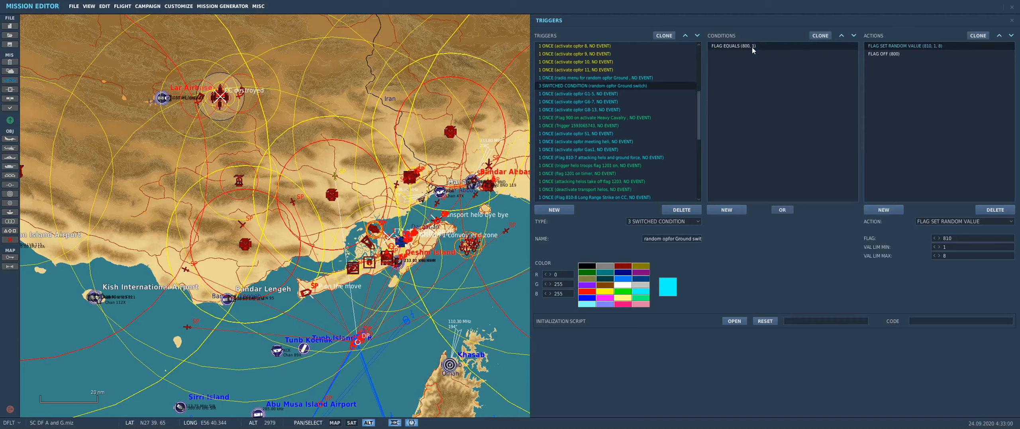
{"action": "left_click", "coordinate": [920, 47]}
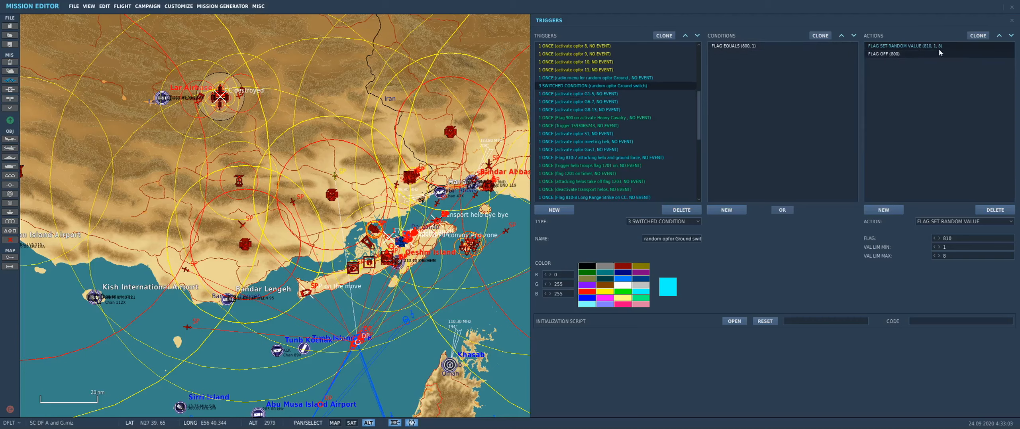
{"action": "left_click", "coordinate": [999, 37]}
{"action": "left_click", "coordinate": [999, 36]}
- Compare the radio menu trigger for random opfor Helicopter missions with the random flag action in the switched condition that follows it
{"action": "scroll", "coordinate": [668, 132], "scroll_direction": "down", "scroll_amount": 4}
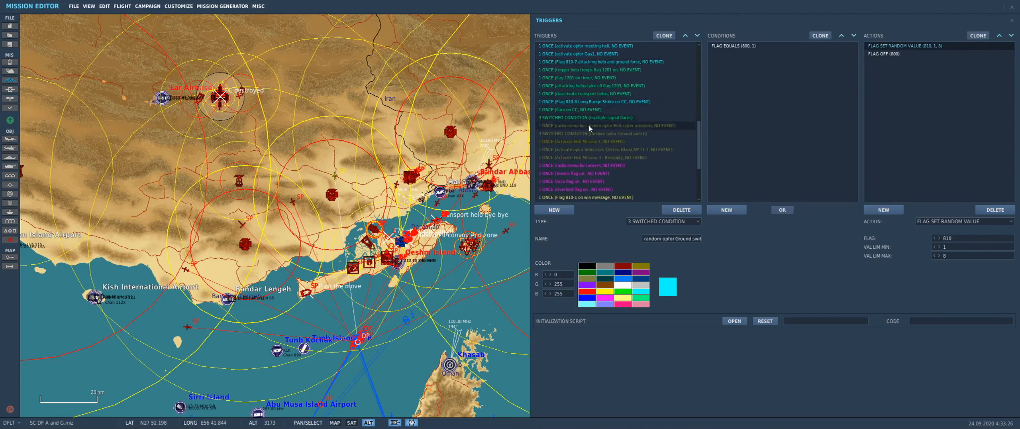
{"action": "left_click", "coordinate": [621, 125]}
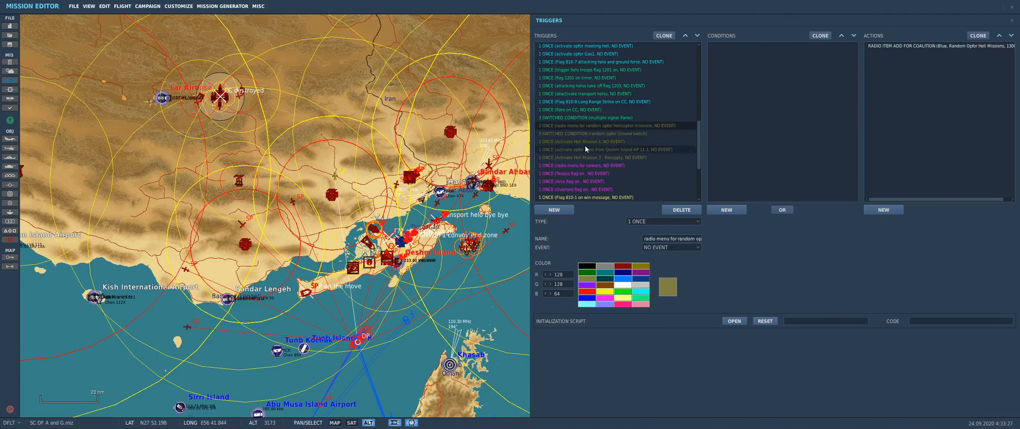
{"action": "left_click", "coordinate": [615, 135]}
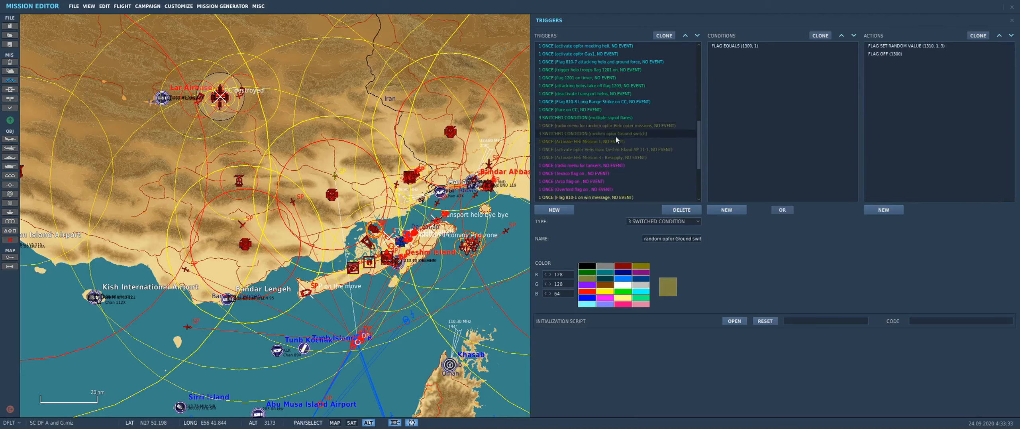
{"action": "left_click", "coordinate": [923, 47]}
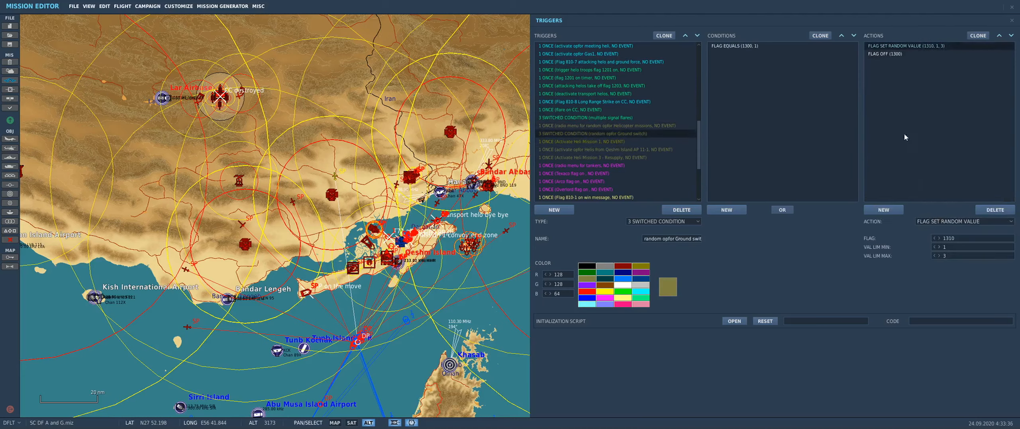
{"action": "left_click", "coordinate": [622, 126]}
{"action": "left_click", "coordinate": [917, 46]}
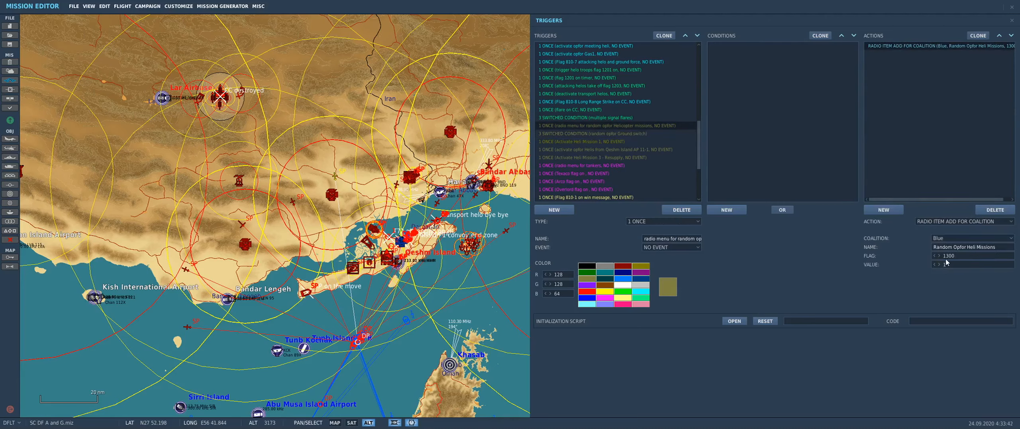
- Look over the map around Qeshm Island and browse the ground and helicopter mission triggers in the list
{"action": "left_click_drag", "start_coordinate": [404, 192], "coordinate": [308, 234]}
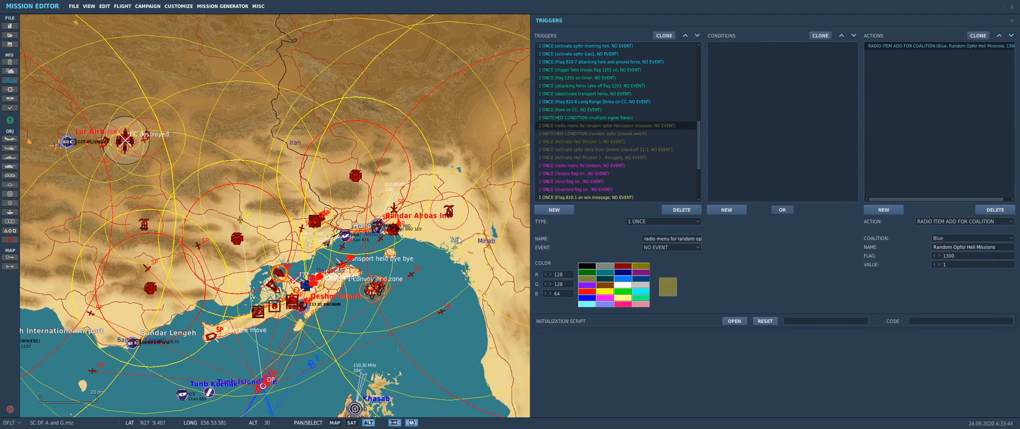
{"action": "left_click_drag", "start_coordinate": [475, 236], "coordinate": [478, 212]}
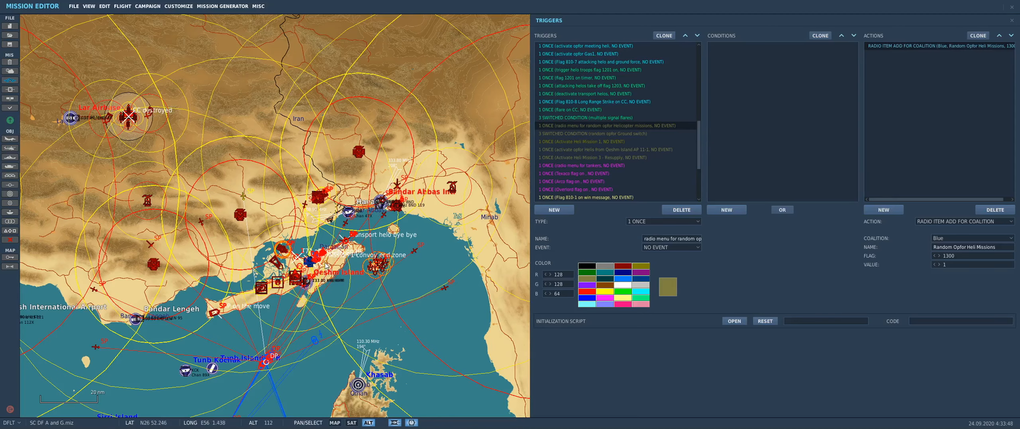
{"action": "left_click_drag", "start_coordinate": [327, 266], "coordinate": [340, 275]}
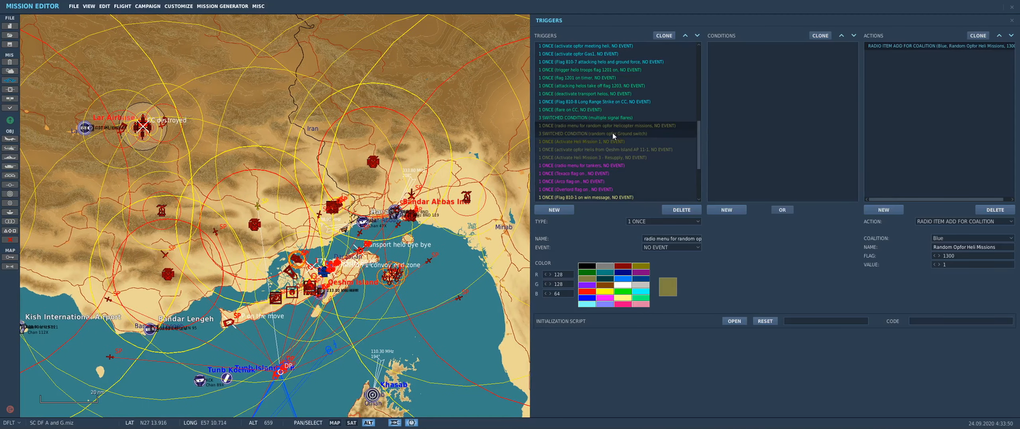
{"action": "scroll", "coordinate": [599, 163], "scroll_direction": "up", "scroll_amount": 3}
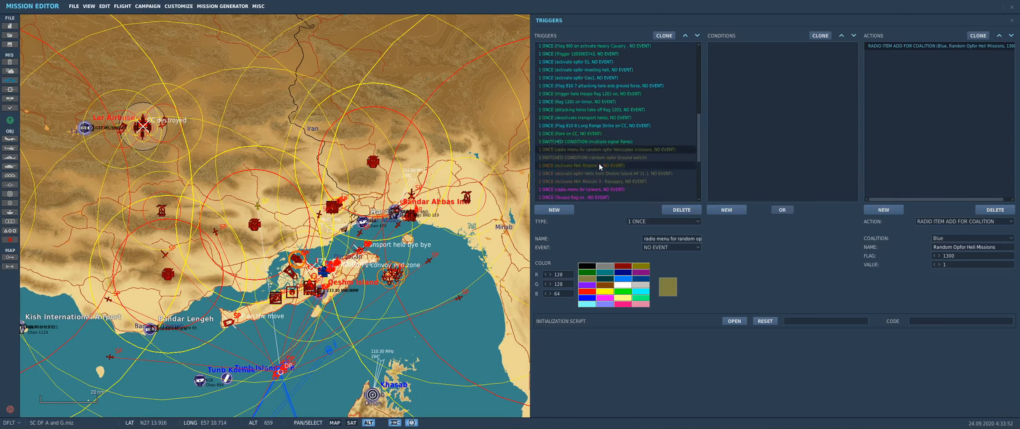
{"action": "scroll", "coordinate": [600, 166], "scroll_direction": "down", "scroll_amount": 3}
{"action": "scroll", "coordinate": [598, 167], "scroll_direction": "up", "scroll_amount": 6}
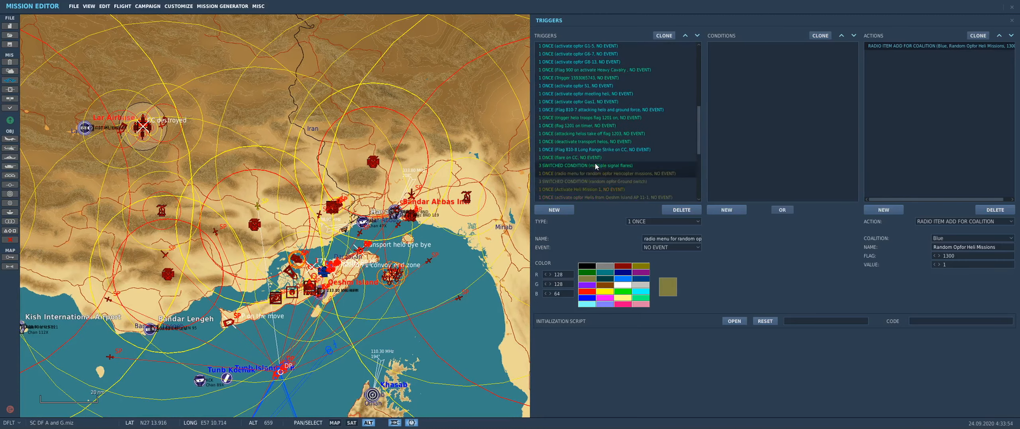
{"action": "scroll", "coordinate": [597, 167], "scroll_direction": "down", "scroll_amount": 3}
{"action": "scroll", "coordinate": [594, 163], "scroll_direction": "up", "scroll_amount": 6}
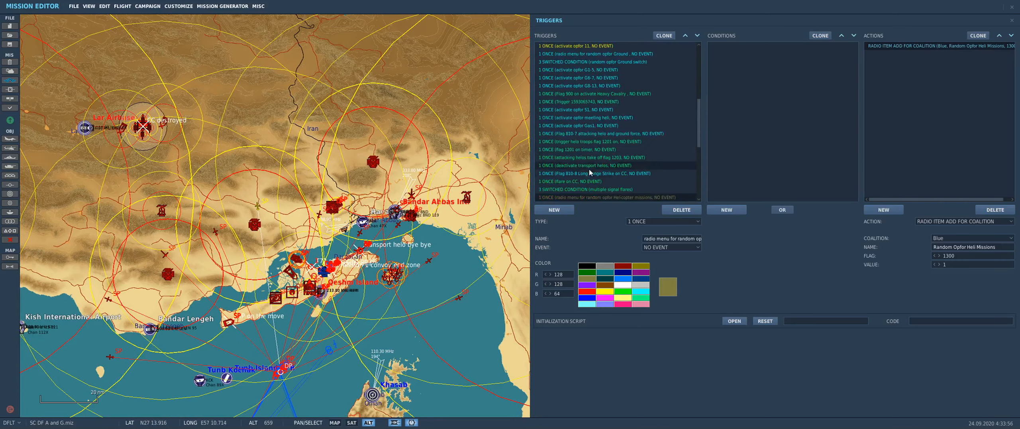
{"action": "scroll", "coordinate": [572, 85], "scroll_direction": "down", "scroll_amount": 6}
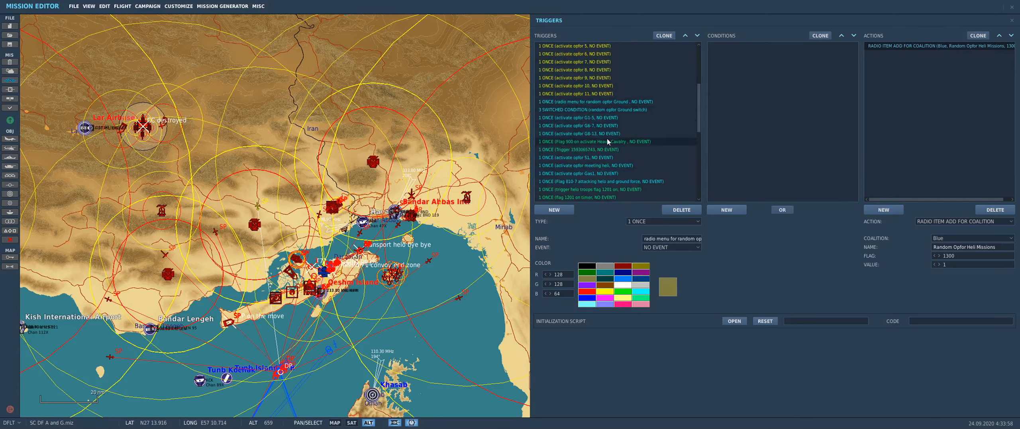
- Inspect the Arco and Overlord radio item actions in the radio menu for tankers trigger
{"action": "scroll", "coordinate": [608, 142], "scroll_direction": "down", "scroll_amount": 5}
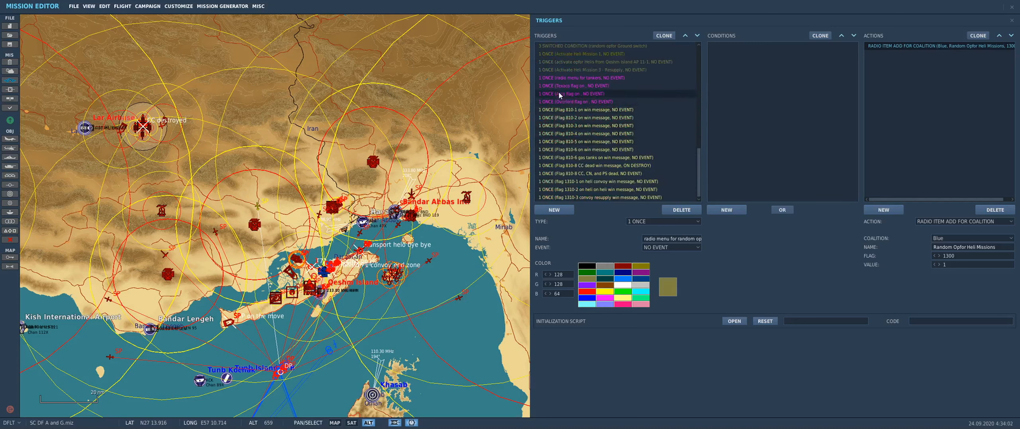
{"action": "left_click", "coordinate": [558, 78]}
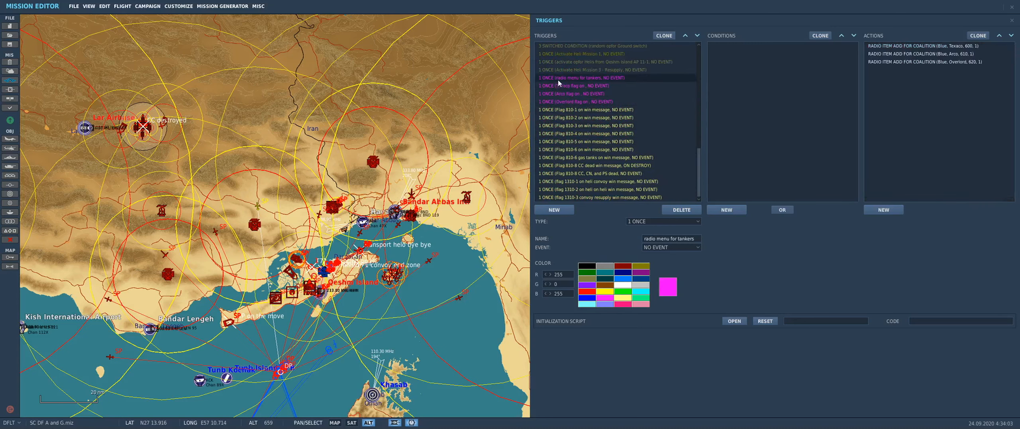
{"action": "left_click", "coordinate": [963, 53]}
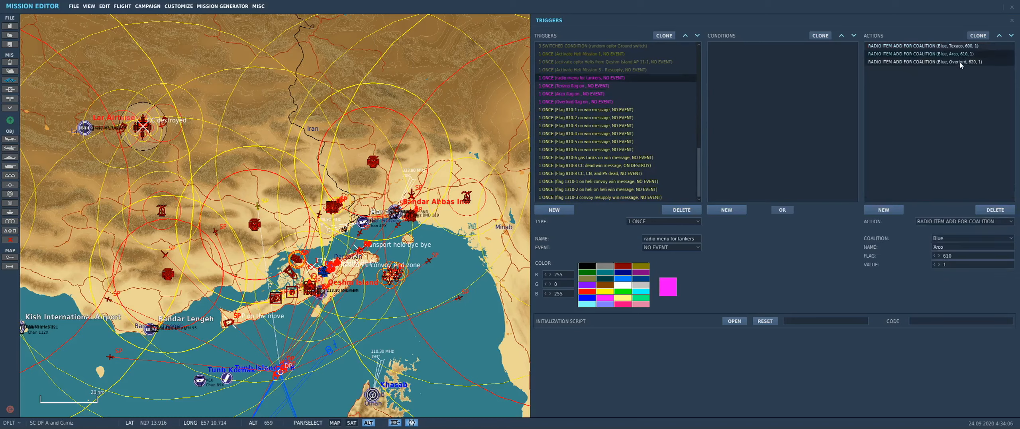
{"action": "left_click", "coordinate": [960, 62]}
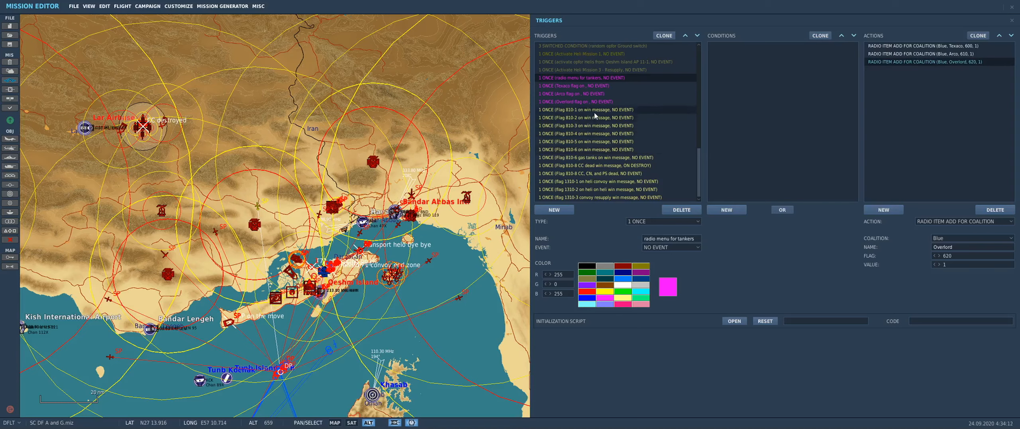
- Review the flag and group dead conditions of the Flag 810-1 on win message trigger alongside the ground activation triggers
{"action": "left_click", "coordinate": [556, 110]}
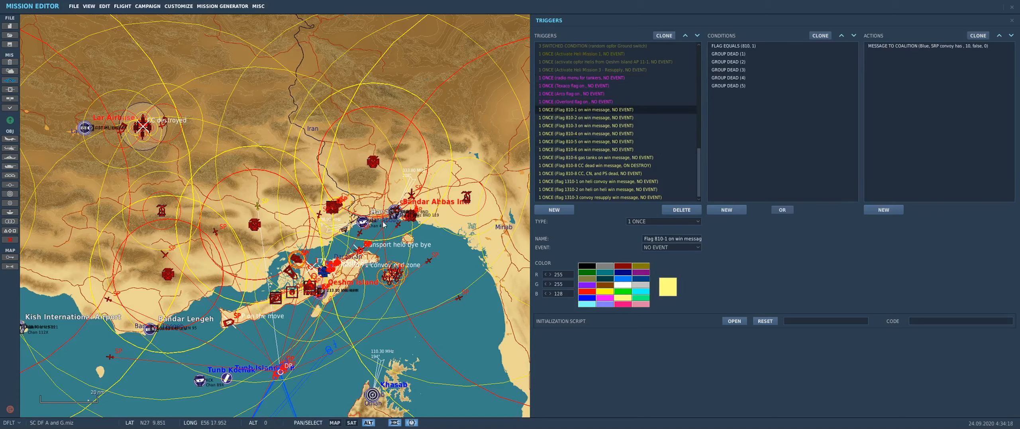
{"action": "scroll", "coordinate": [603, 183], "scroll_direction": "up", "scroll_amount": 4}
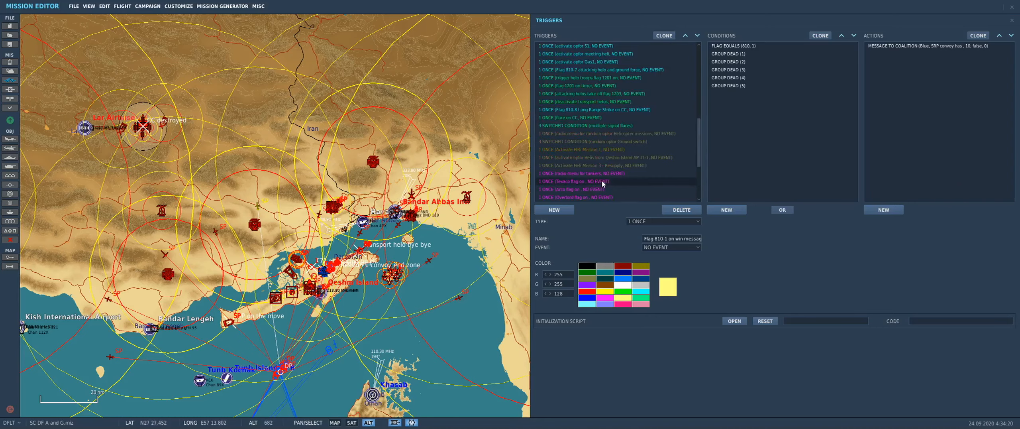
{"action": "scroll", "coordinate": [603, 184], "scroll_direction": "up", "scroll_amount": 3}
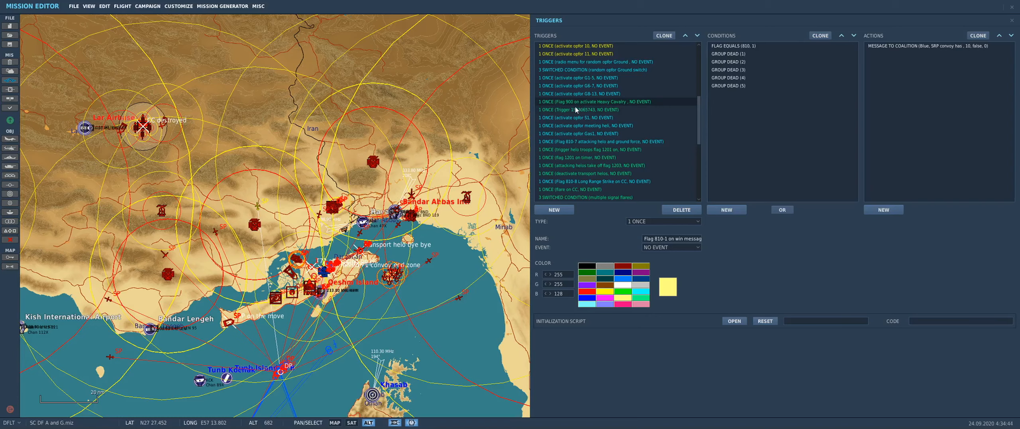
{"action": "scroll", "coordinate": [581, 106], "scroll_direction": "down", "scroll_amount": 7}
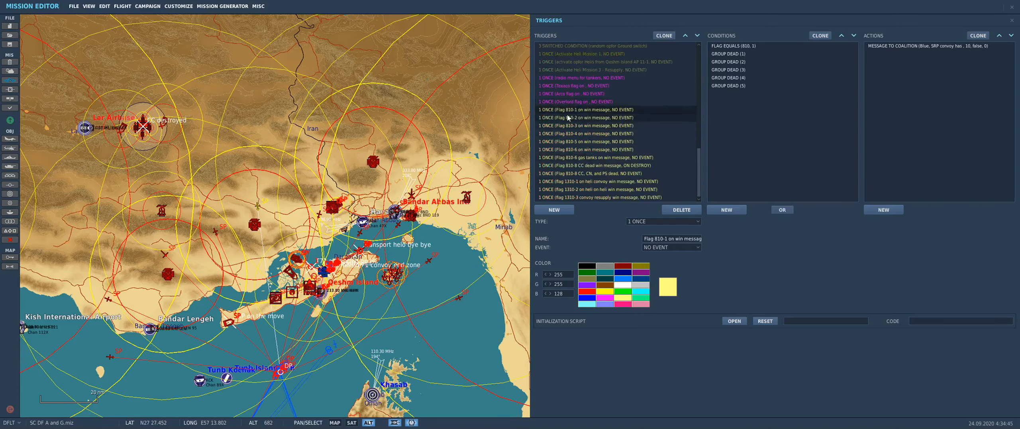
- Check the GROUP DEAD condition and the coalition message action of the Flag 810-2 on win message trigger
{"action": "left_click", "coordinate": [574, 116]}
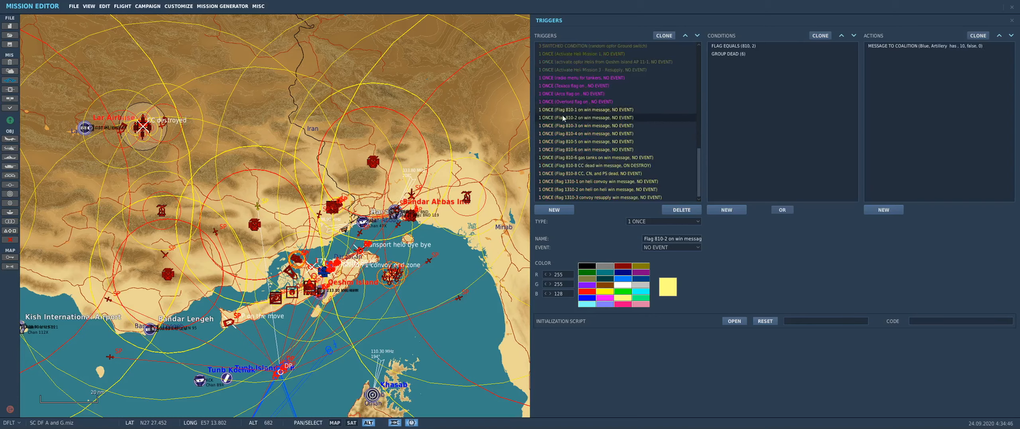
{"action": "left_click", "coordinate": [731, 54]}
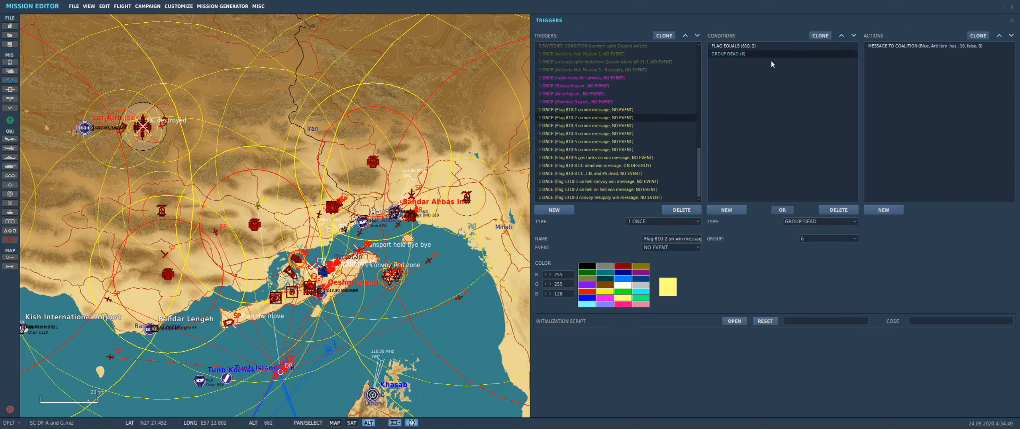
{"action": "left_click", "coordinate": [907, 47]}
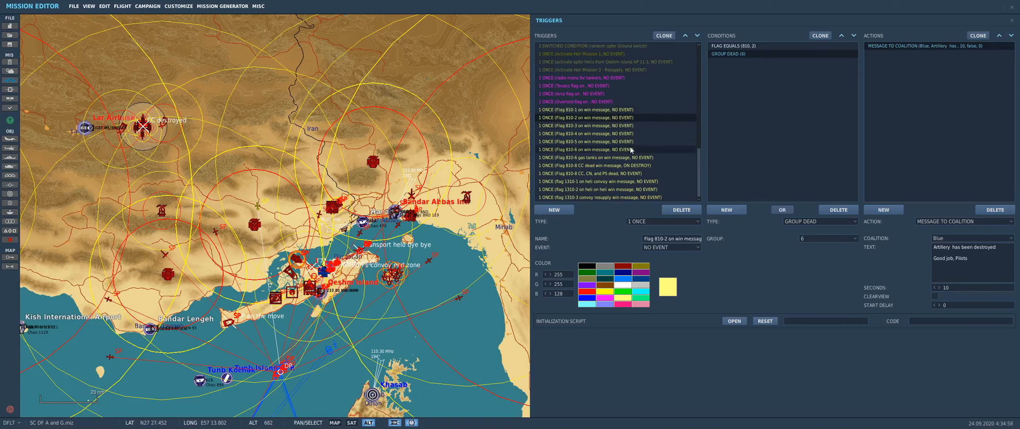
{"action": "scroll", "coordinate": [620, 163], "scroll_direction": "up", "scroll_amount": 13}
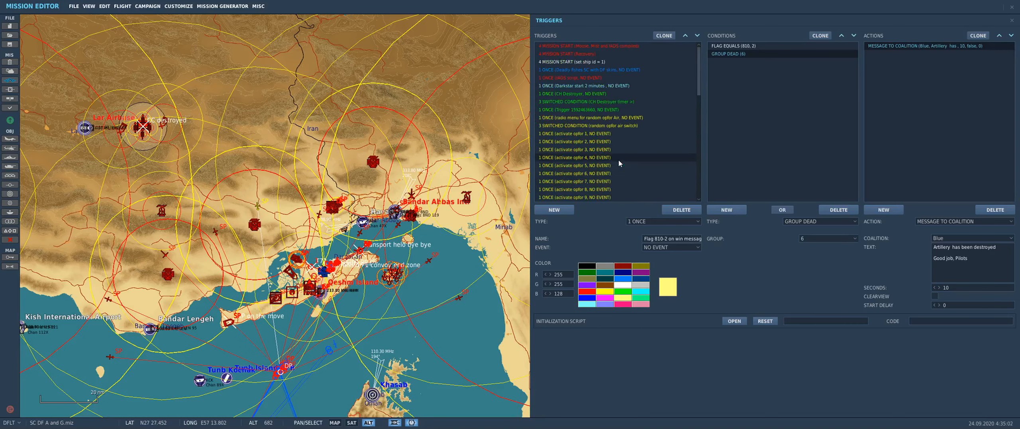